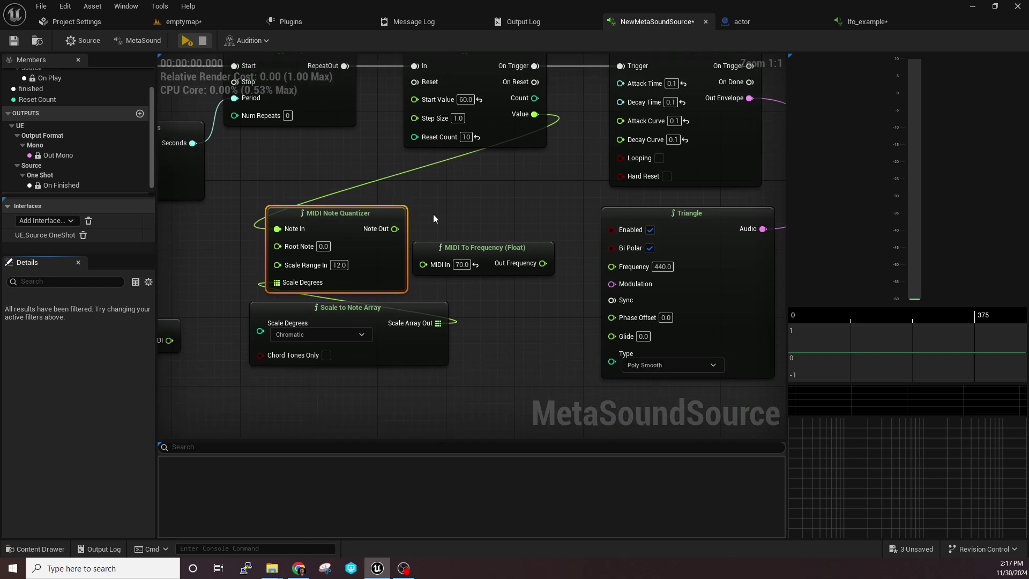
Consult the MIDI note chart in the browser for note numbers and frequencies, and return to the MetaSound graph
right_drag(472, 230, 560, 226)
mouse_move(467, 307)
mouse_down()
mouse_move(456, 313)
mouse_move(465, 311)
mouse_up()
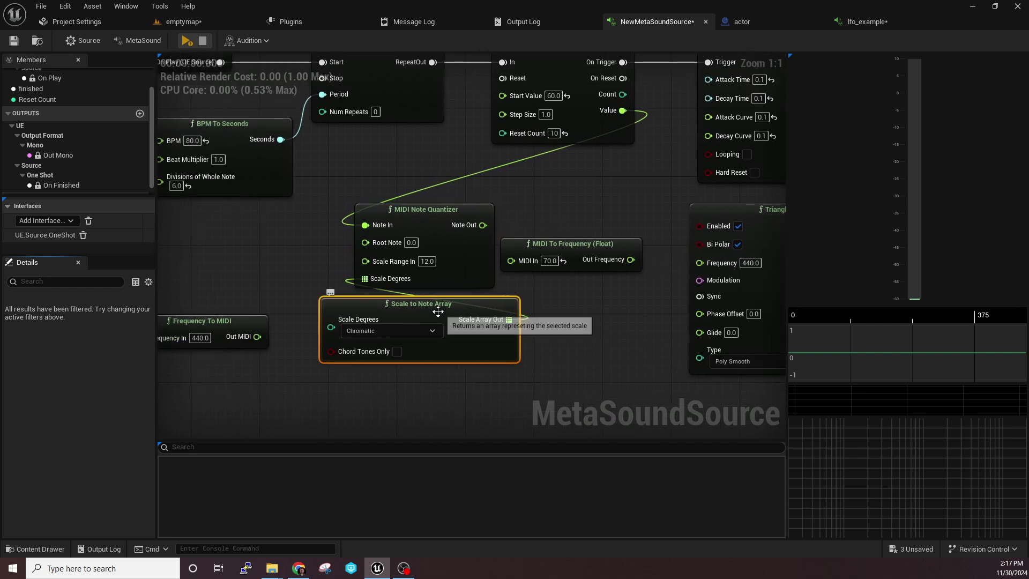
click(298, 568)
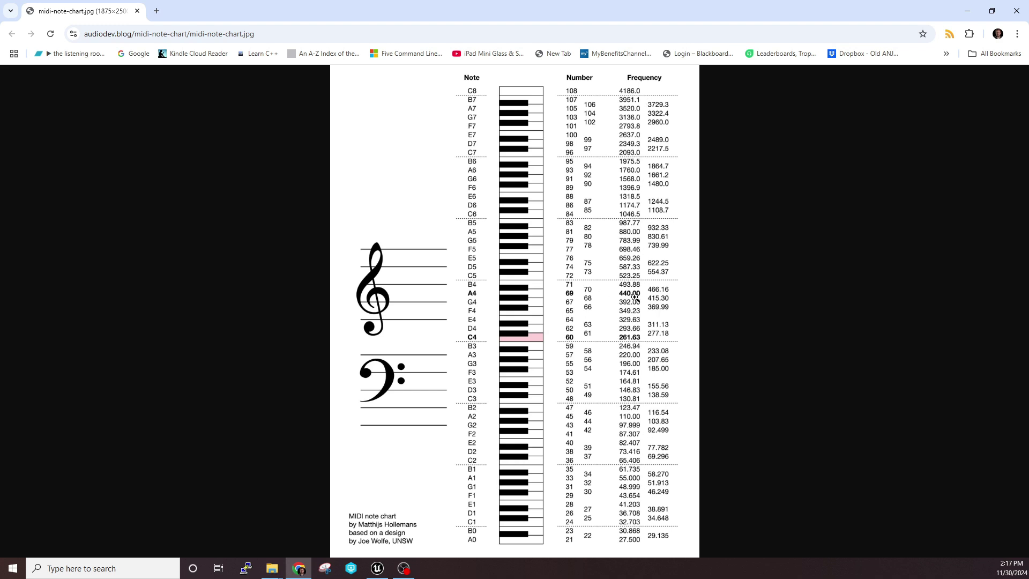
click(967, 11)
Reposition the MIDI To Frequency node between the quantizer and Triangle nodes, and connect its Out Frequency to Triangle's Frequency input
drag(583, 244, 610, 235)
right_drag(610, 235, 601, 237)
drag(512, 216, 654, 285)
right_drag(654, 284, 535, 280)
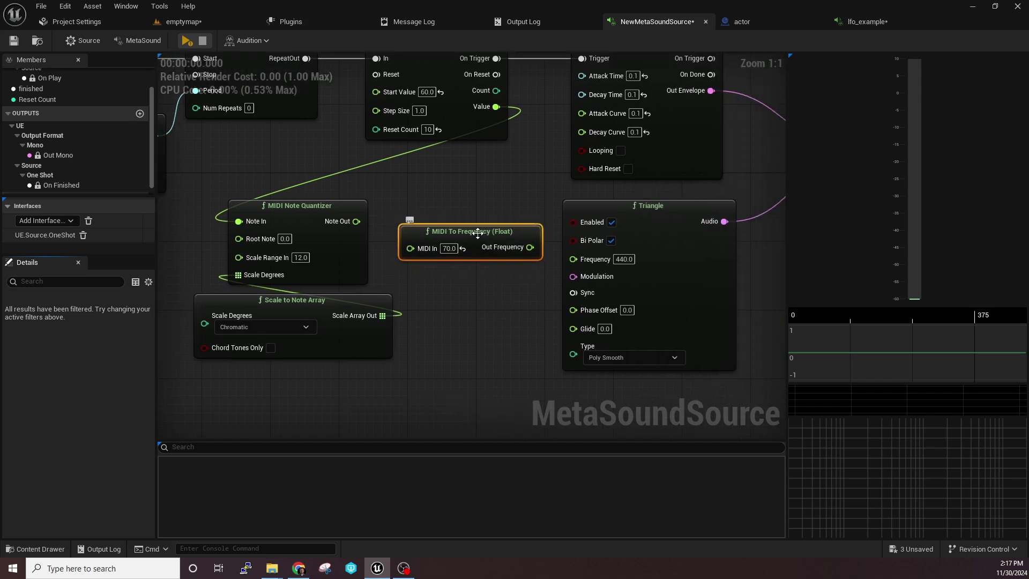
drag(476, 231, 476, 221)
right_drag(472, 202, 539, 202)
drag(513, 225, 505, 234)
drag(589, 247, 640, 258)
right_drag(577, 212, 584, 275)
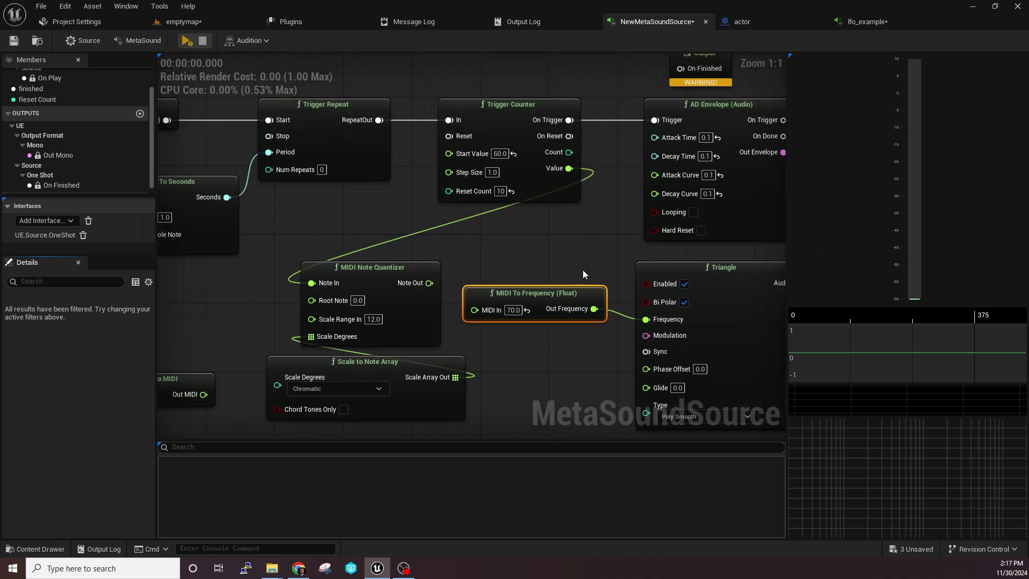
Align the MIDI To Frequency node with the MIDI Note Quantizer and connect Note Out to MIDI In
drag(516, 290, 510, 267)
drag(429, 283, 466, 285)
right_drag(476, 243, 360, 216)
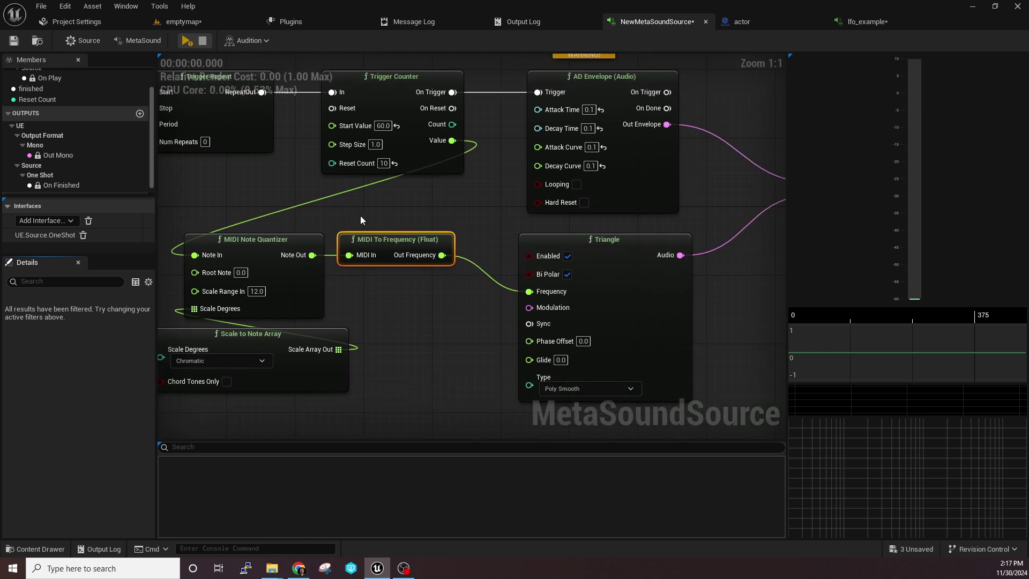
Preview the MetaSound with the Chromatic scale and stop playback
right_drag(250, 232, 309, 236)
drag(206, 228, 400, 297)
right_drag(400, 297, 356, 315)
click(325, 356)
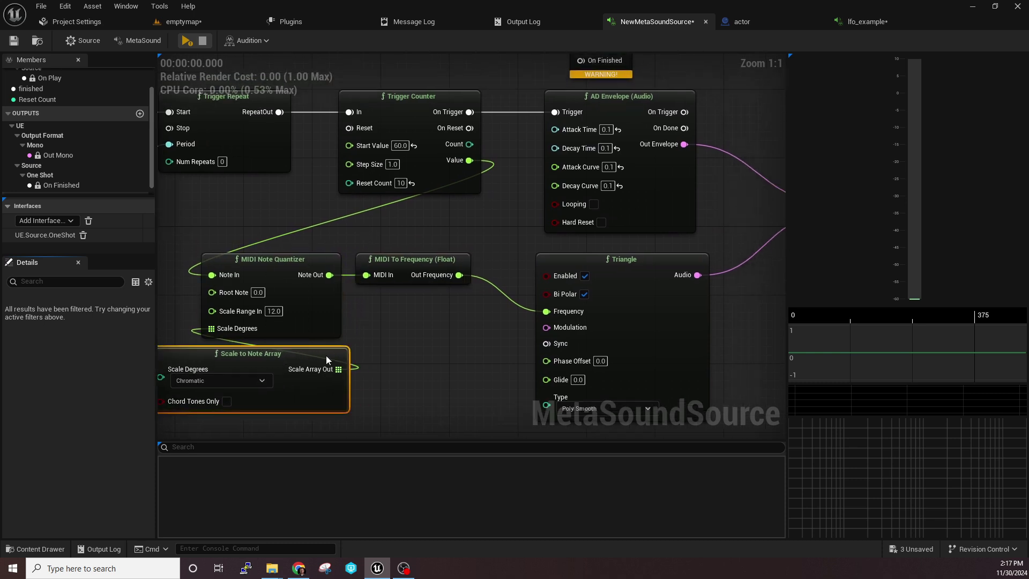
click(185, 41)
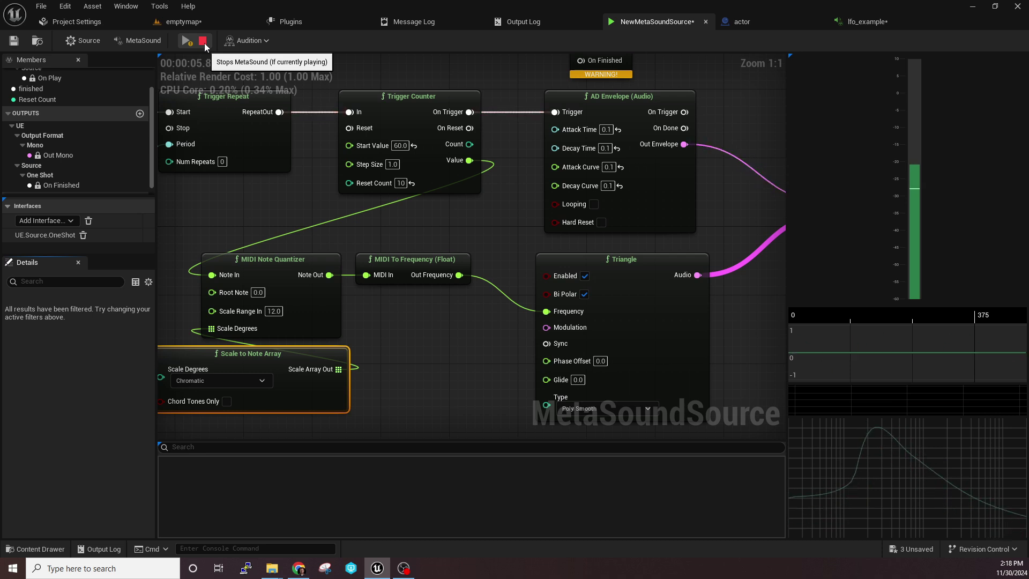
click(205, 43)
Examine the descriptions of the MIDI Note Quantizer's Root Note and Scale Range In inputs
right_drag(267, 247, 366, 236)
drag(433, 346, 441, 346)
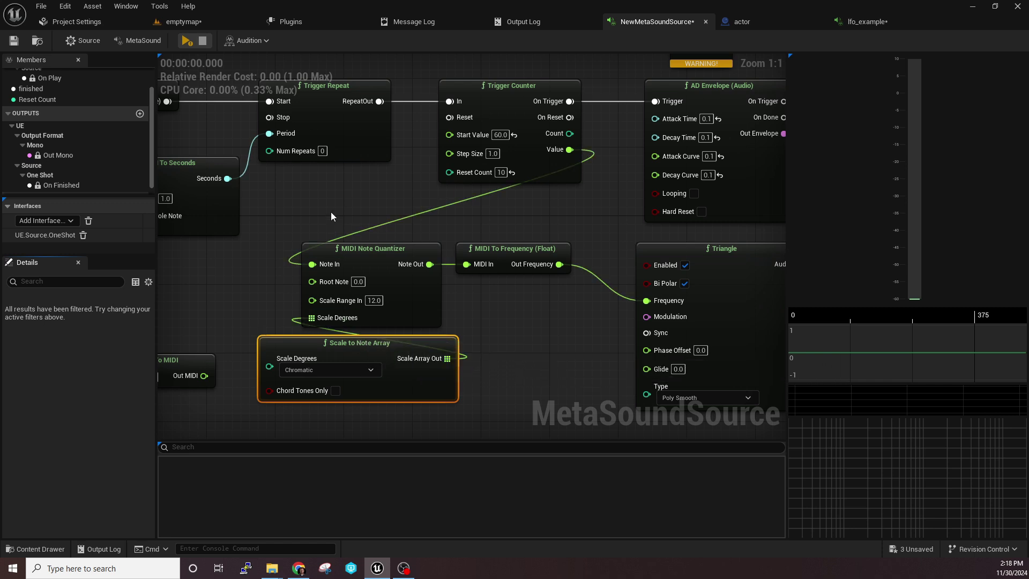
right_drag(332, 216, 323, 219)
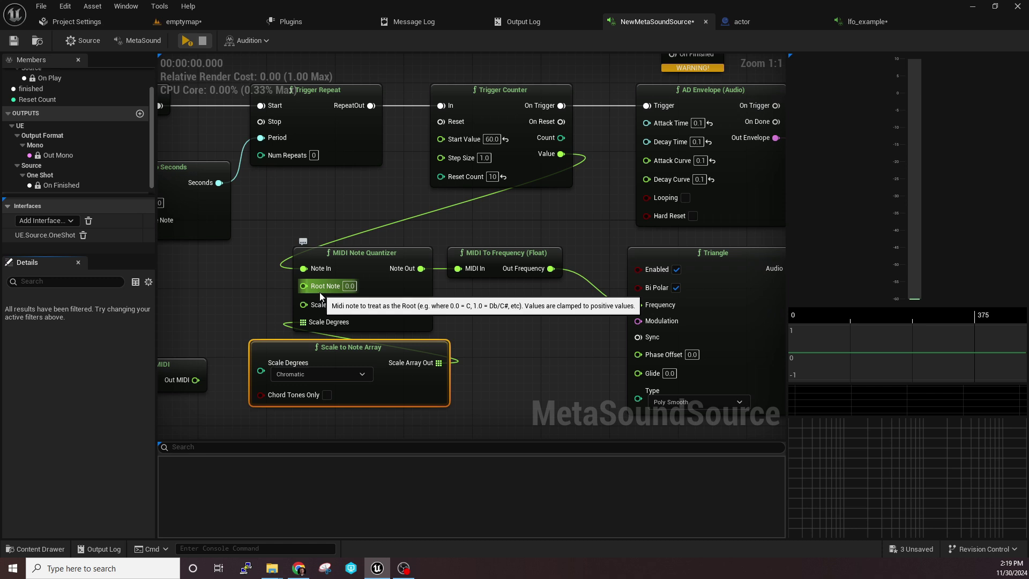
right_drag(310, 231, 298, 220)
drag(453, 384, 390, 230)
click(386, 202)
right_drag(386, 202, 436, 198)
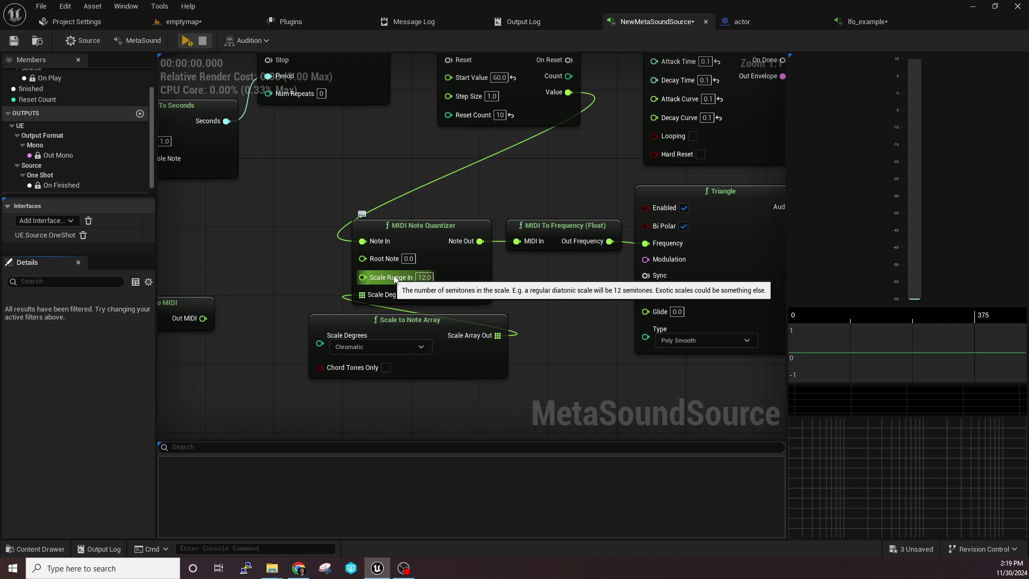
right_drag(449, 203, 438, 205)
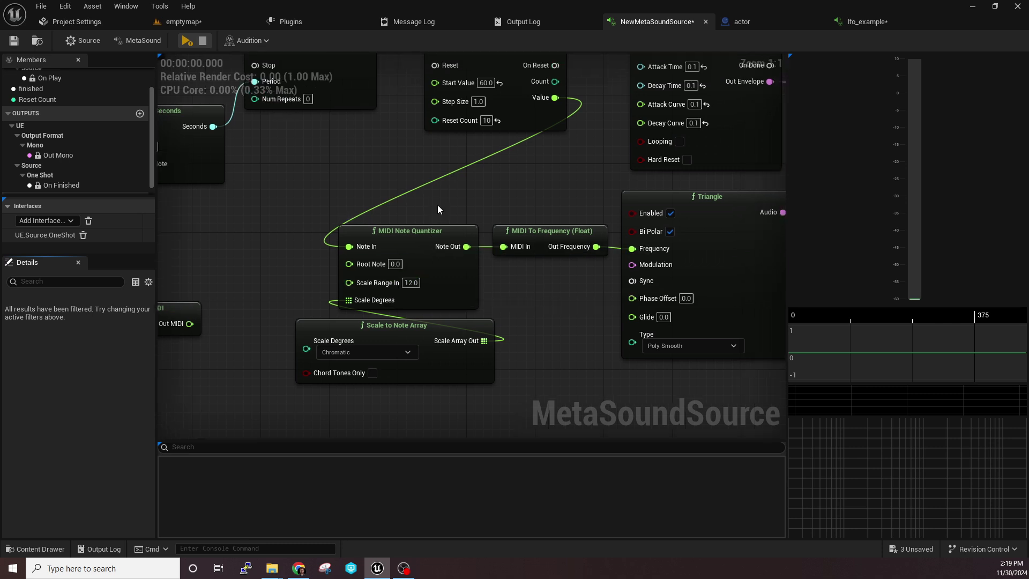
right_drag(438, 205, 348, 247)
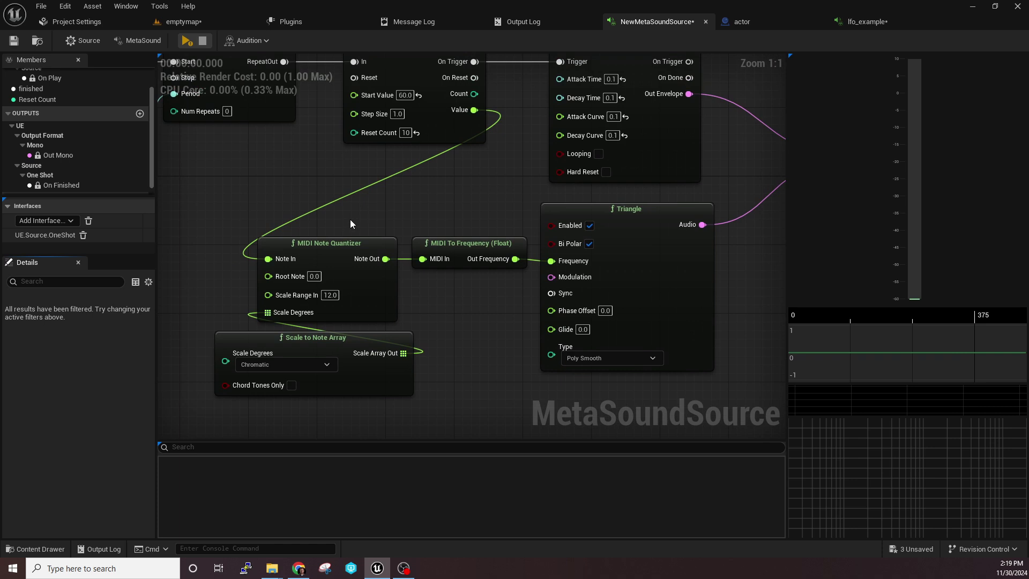
Set Scale Degrees on the Scale to Note Array node to Major Scale and nudge the node beneath the quantizer
right_drag(349, 220, 395, 213)
click(341, 355)
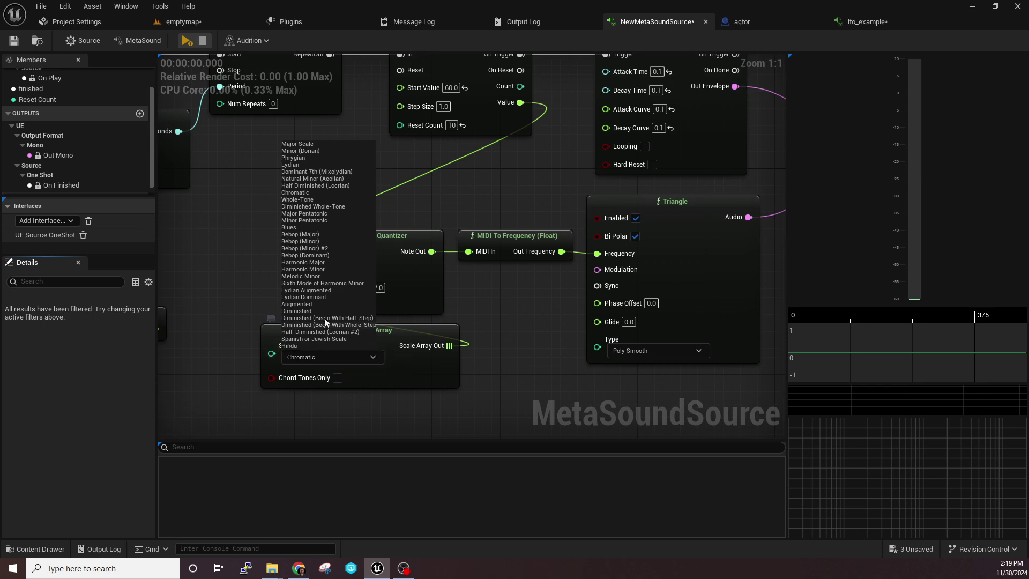
click(296, 144)
right_drag(448, 210, 401, 225)
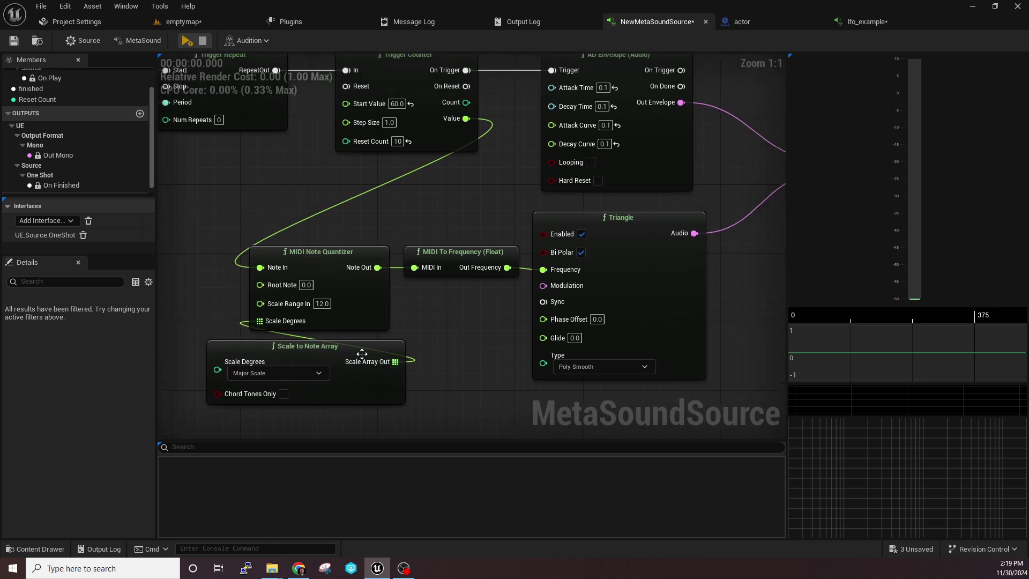
drag(363, 354, 376, 355)
Review the major scale notes around C4 on the MIDI note chart in the browser, and return to the graph
right_drag(430, 323, 469, 323)
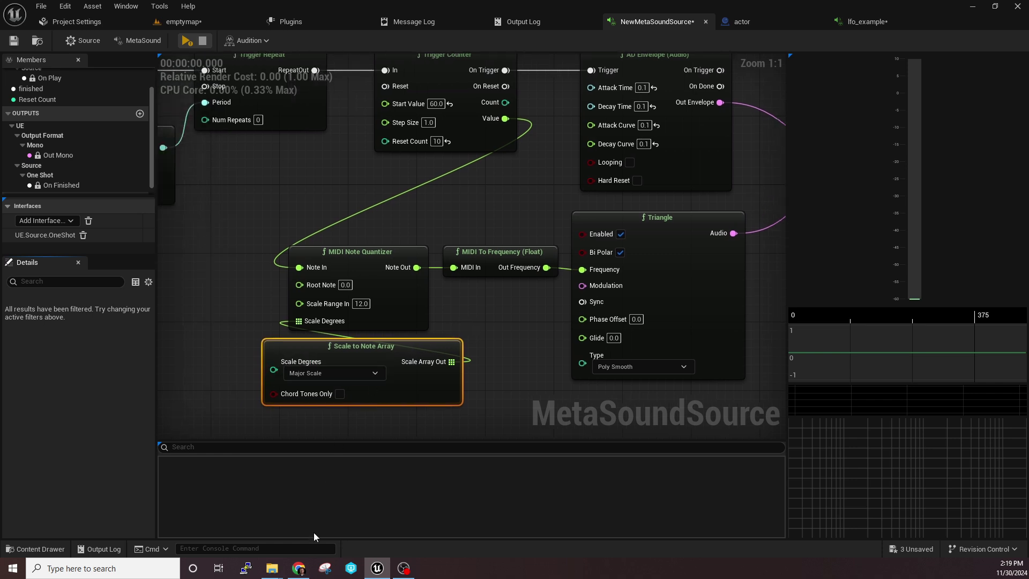
click(299, 568)
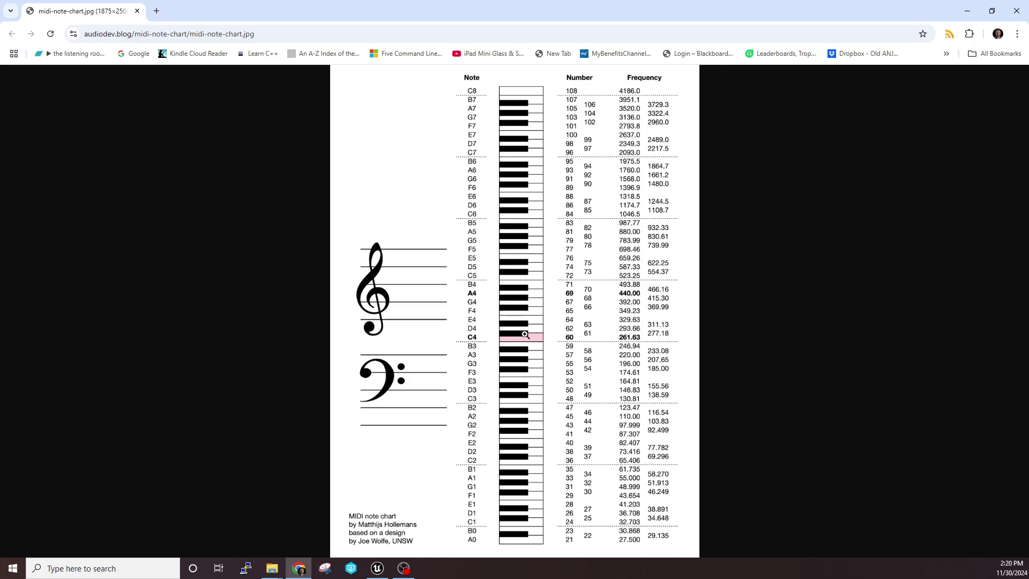
click(968, 11)
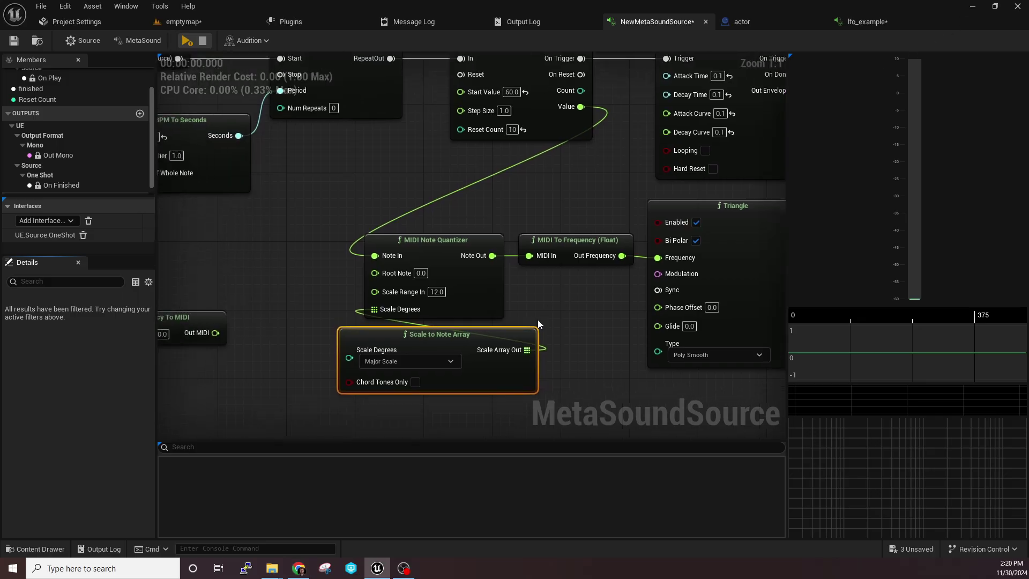
Preview the MetaSound with the Major Scale and stop playback
drag(464, 342, 473, 342)
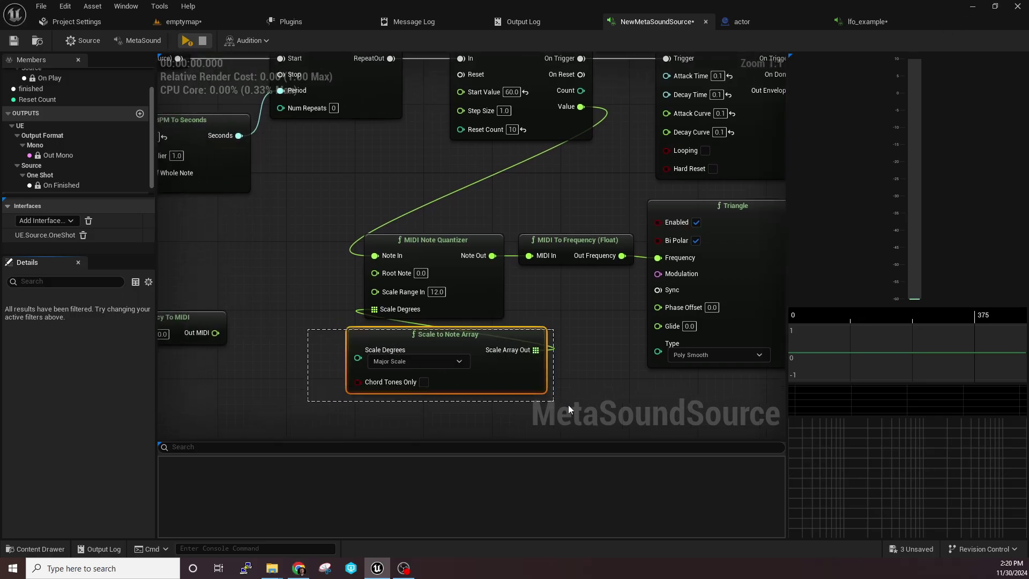
right_drag(532, 254, 479, 304)
right_drag(474, 249, 361, 244)
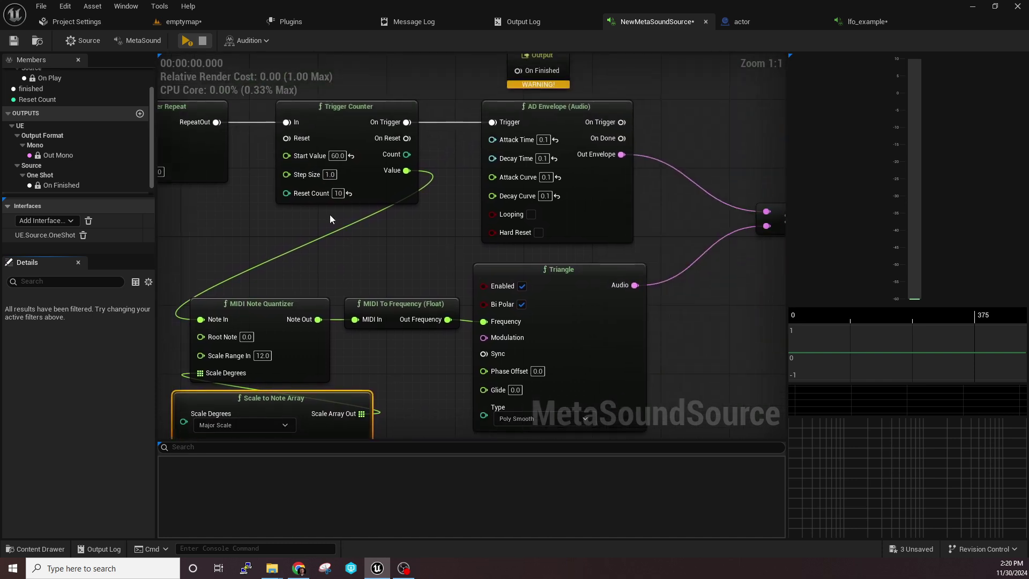
click(186, 42)
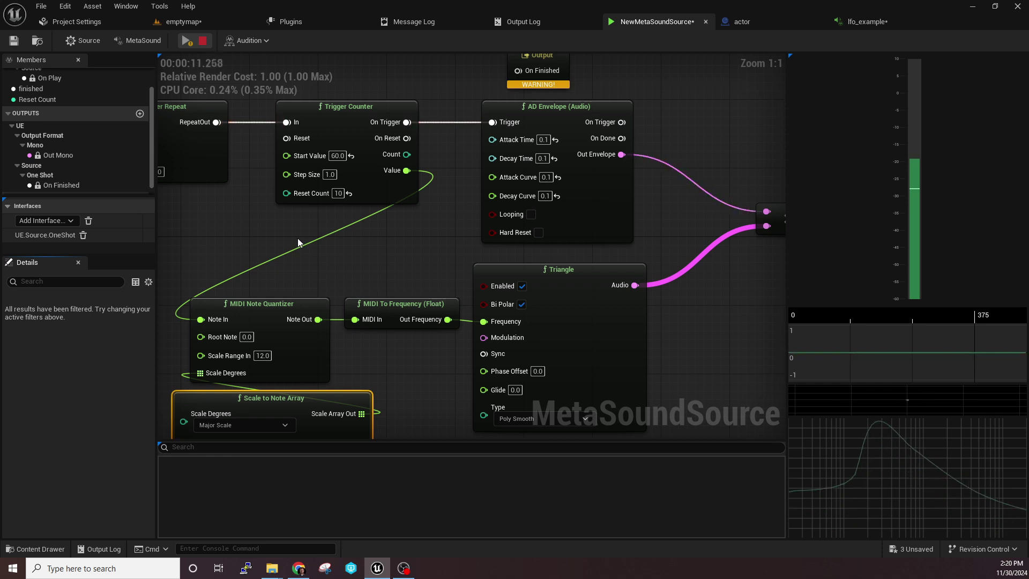
right_drag(299, 240, 372, 245)
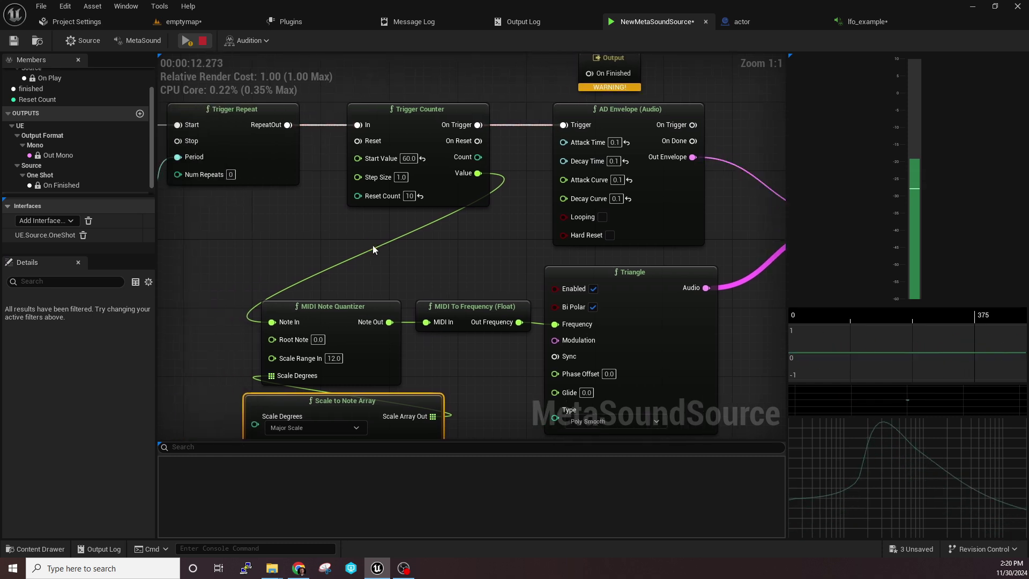
click(204, 44)
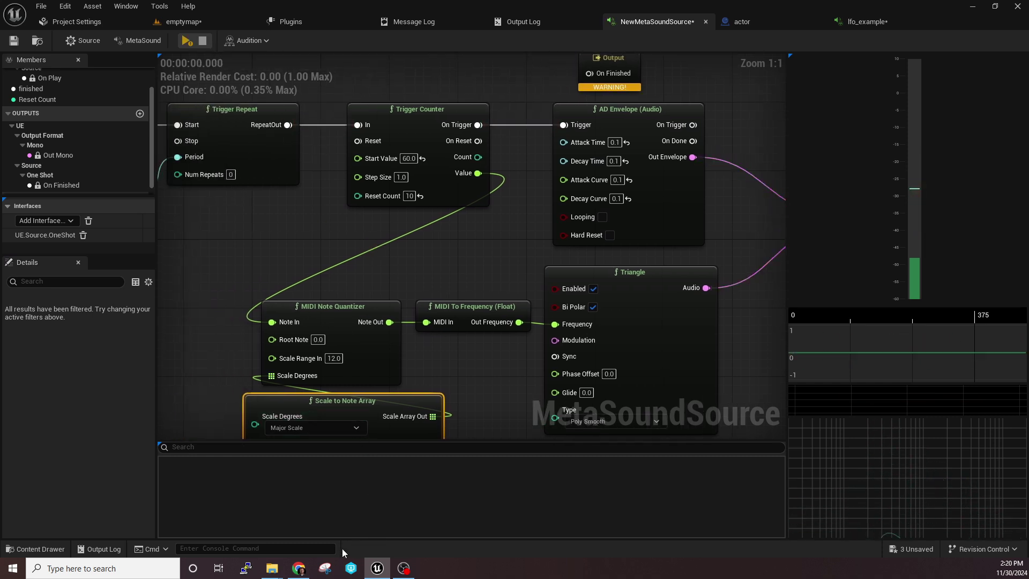
Look up the quantized notes on the browser's MIDI note chart and return to the MIDI Note Quantizer node
click(307, 571)
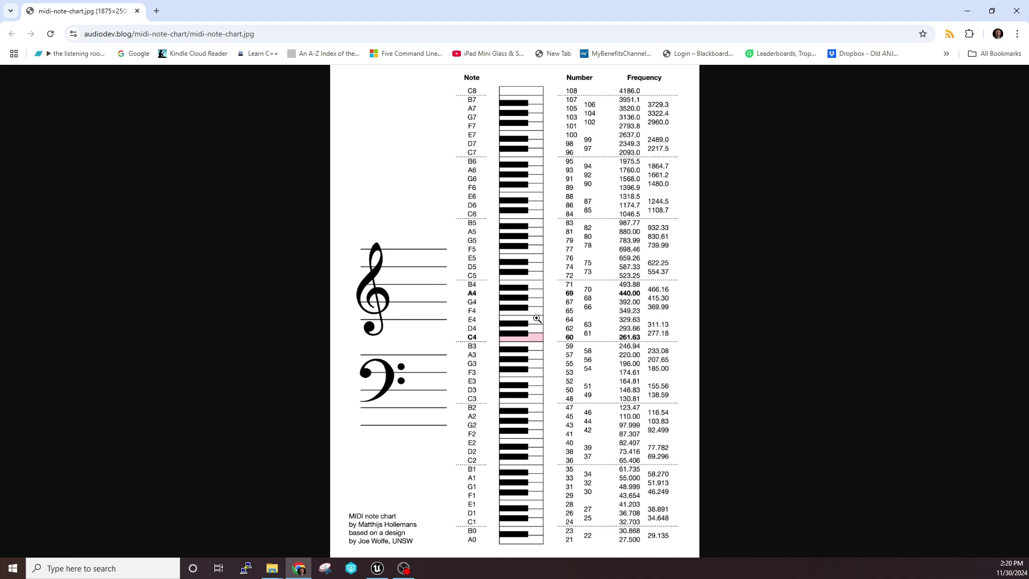
click(968, 11)
right_drag(427, 301, 364, 220)
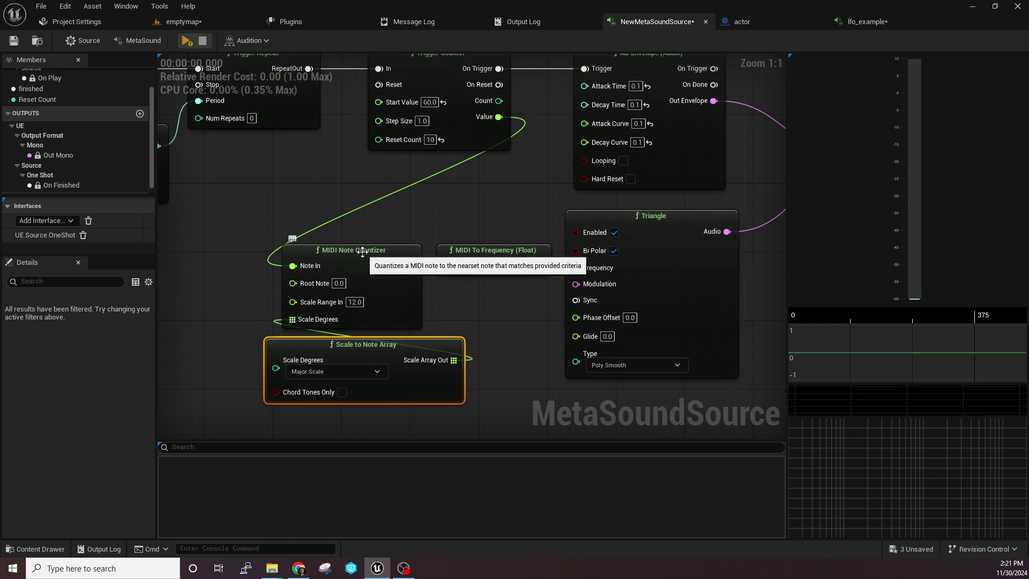
Enable Chord Tones Only on the Scale to Note Array node and read its description
right_drag(486, 291, 504, 263)
click(367, 361)
right_drag(495, 287, 449, 327)
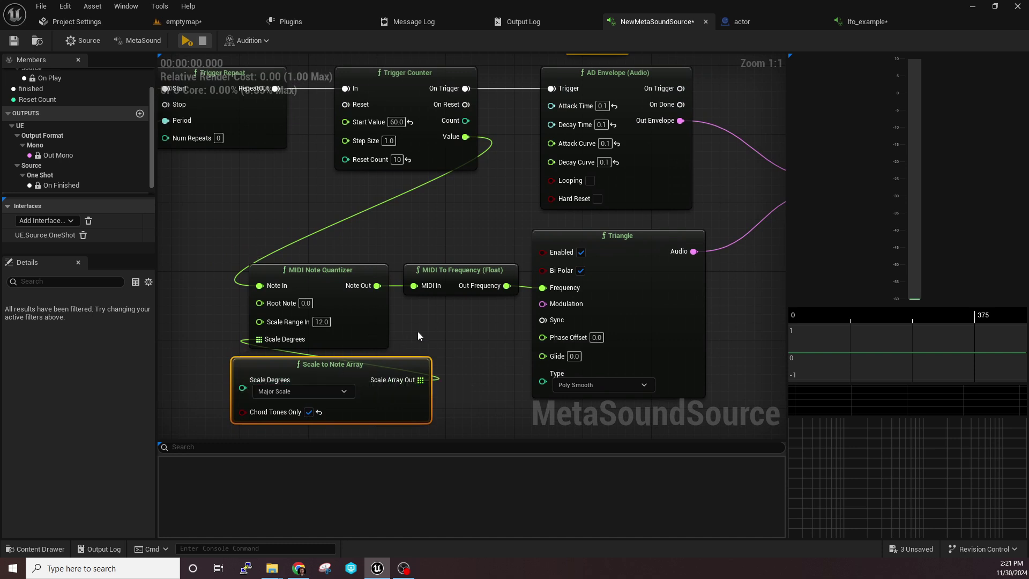
right_drag(439, 302, 462, 301)
mouse_move(315, 413)
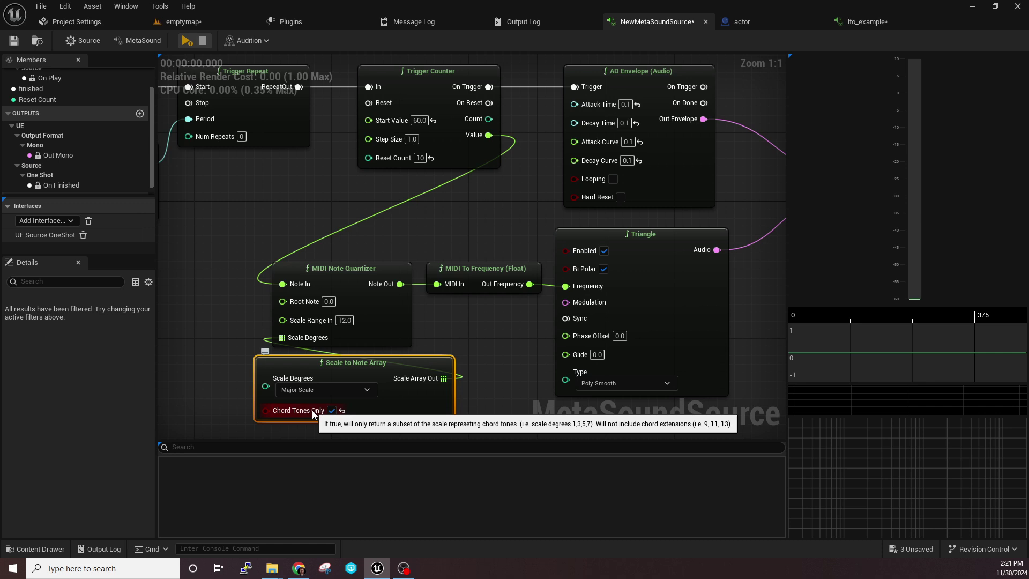
Preview the MetaSound with only the chord tones of the Major Scale and stop playback
right_drag(451, 308, 392, 324)
click(192, 44)
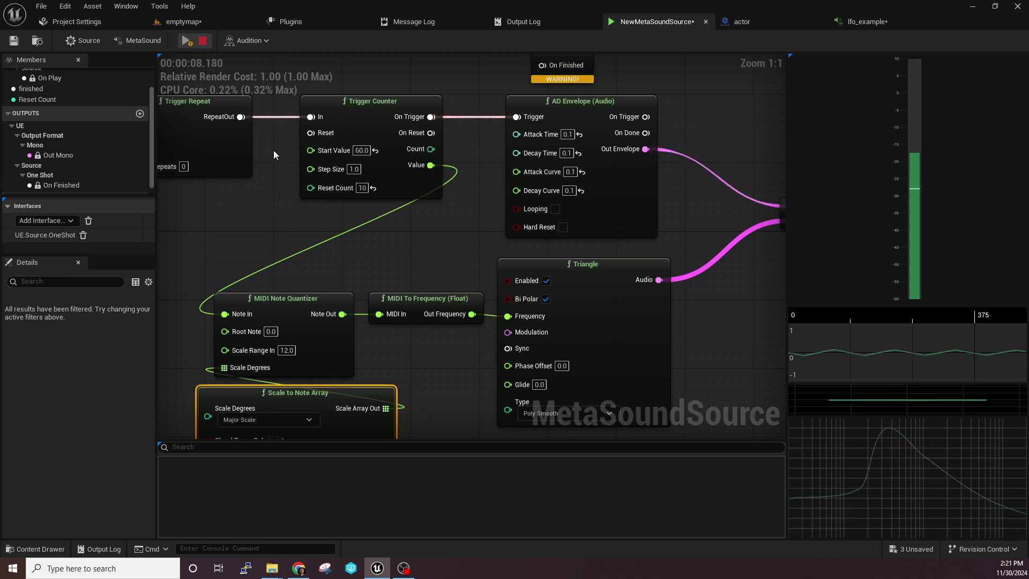
click(204, 41)
Set the Trigger Counter's Reset Count to 16
right_drag(297, 200, 388, 203)
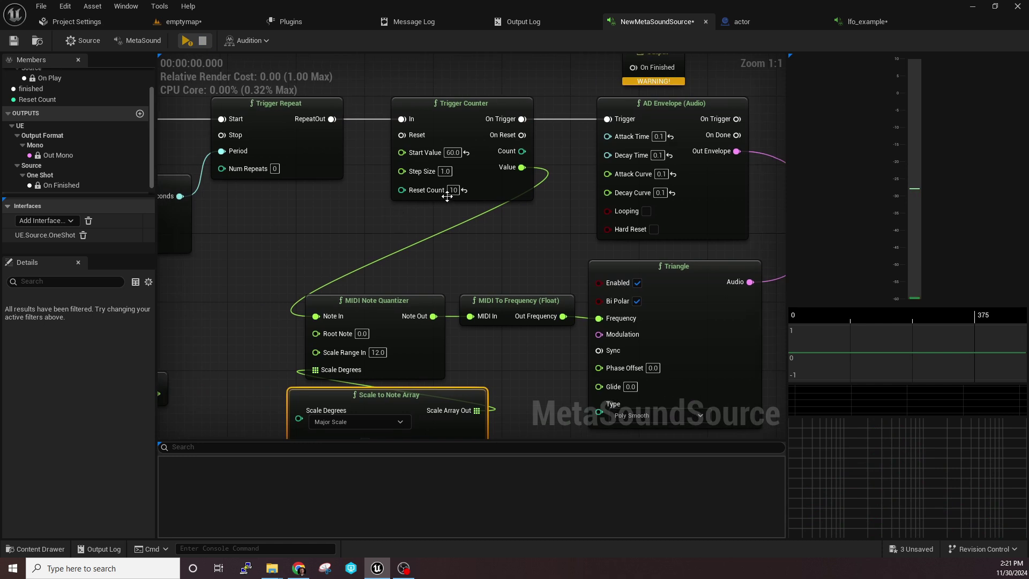
click(454, 190)
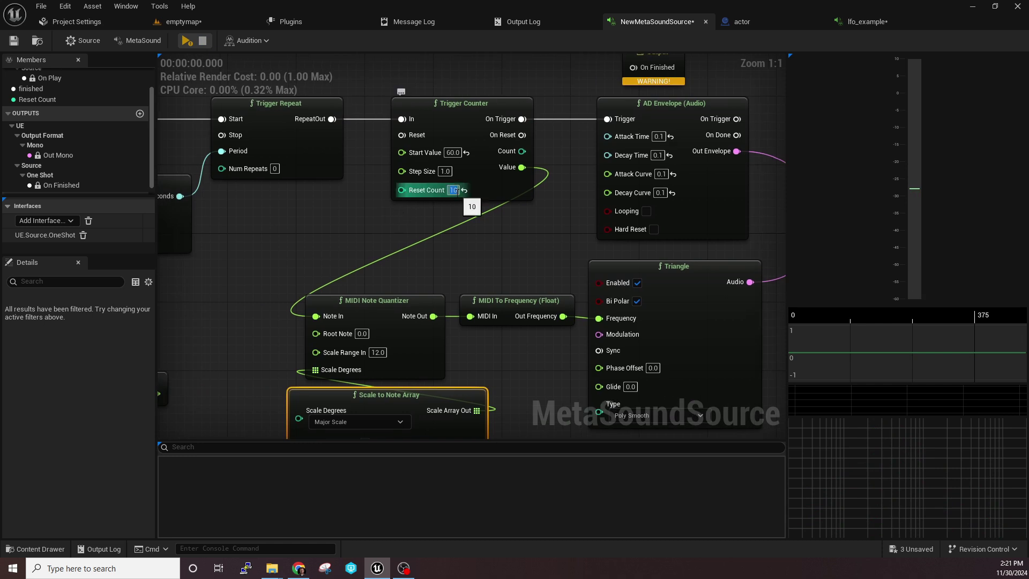
click(457, 191)
key(BackSpace)
text(6)
Preview the chord-tone sequence with the Reset Count of 16 and stop playback
right_drag(487, 261, 425, 175)
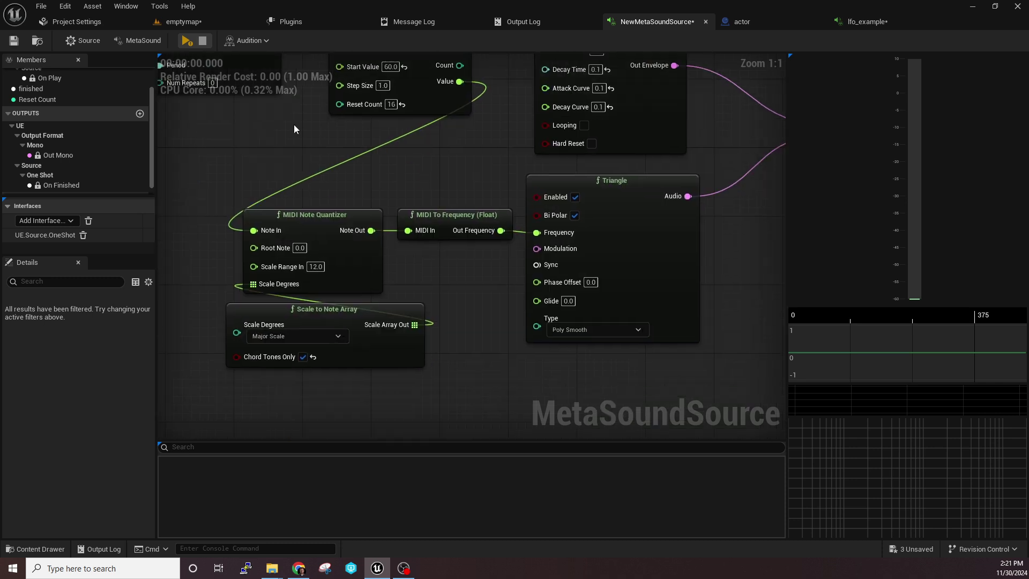
click(193, 44)
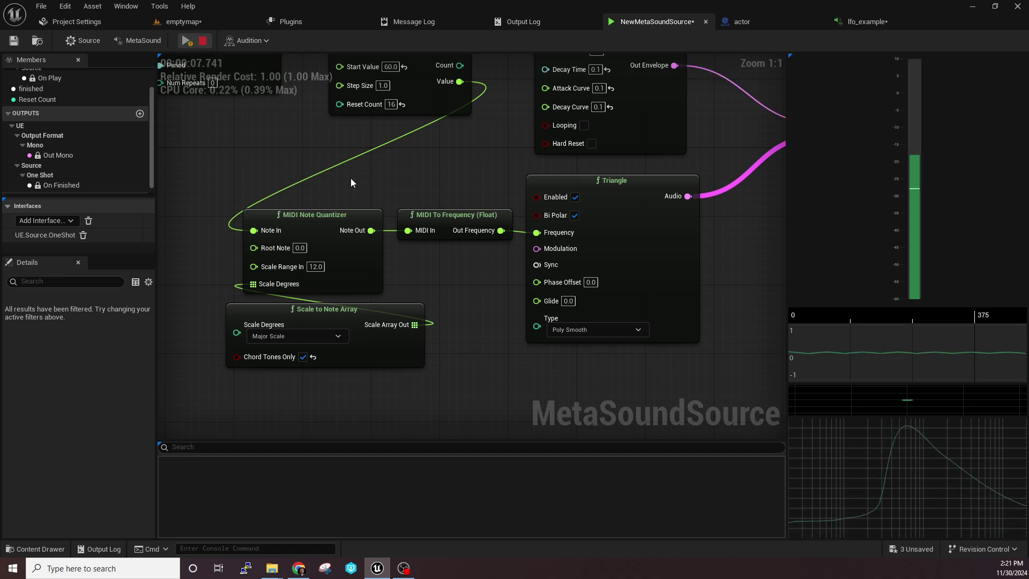
right_drag(351, 178, 373, 207)
click(203, 40)
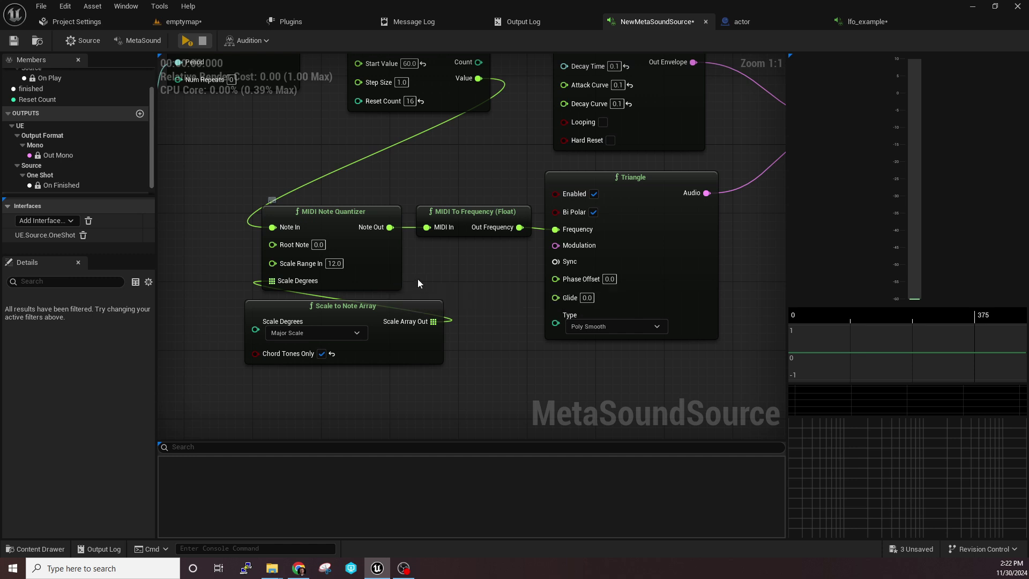
right_drag(417, 279, 412, 309)
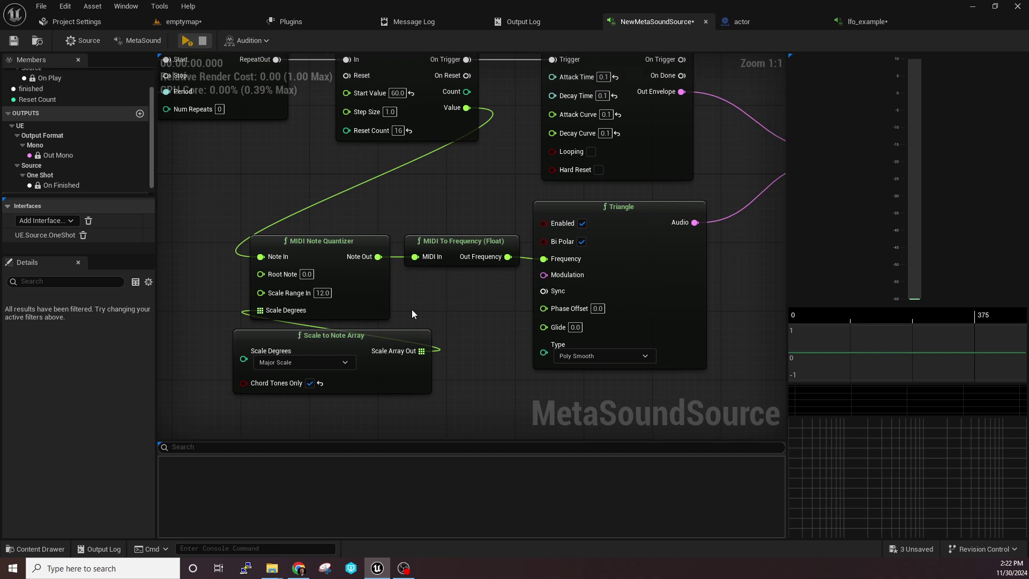
right_drag(412, 310, 374, 330)
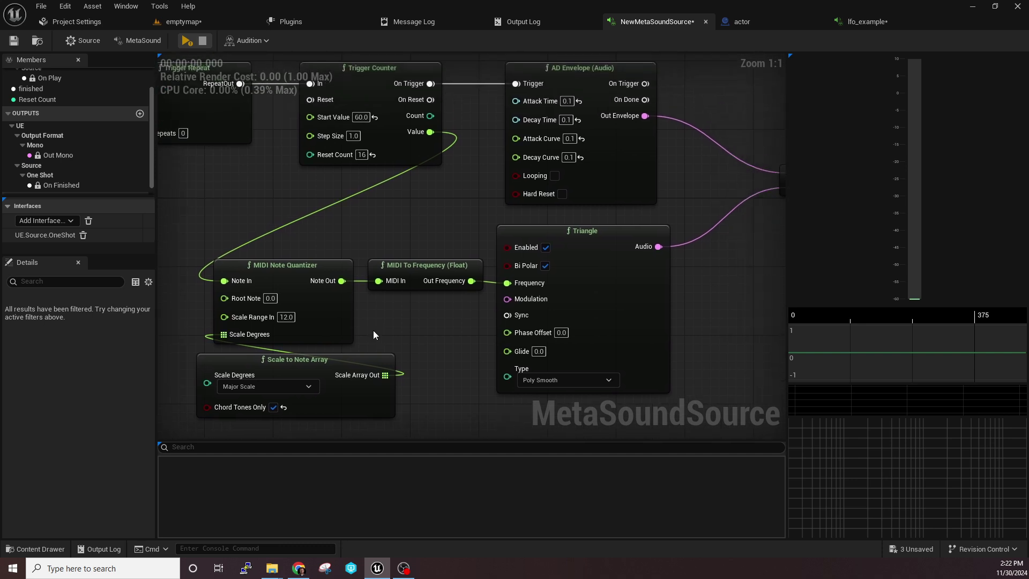
right_drag(373, 331, 447, 304)
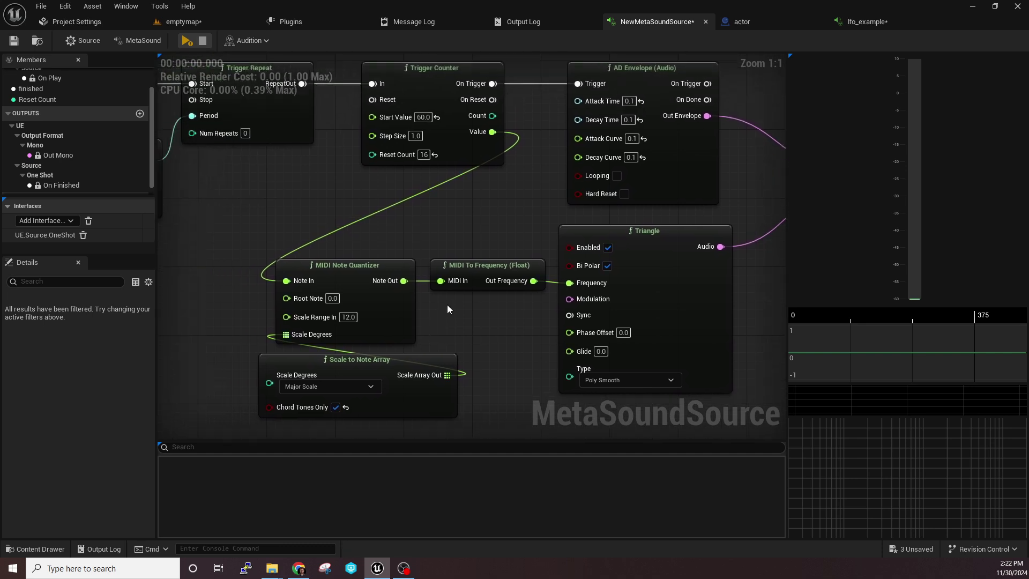
Set the Scale to Note Array's Scale Degrees to Minor (Dorian), preview its chord tones, and stop playback
click(325, 385)
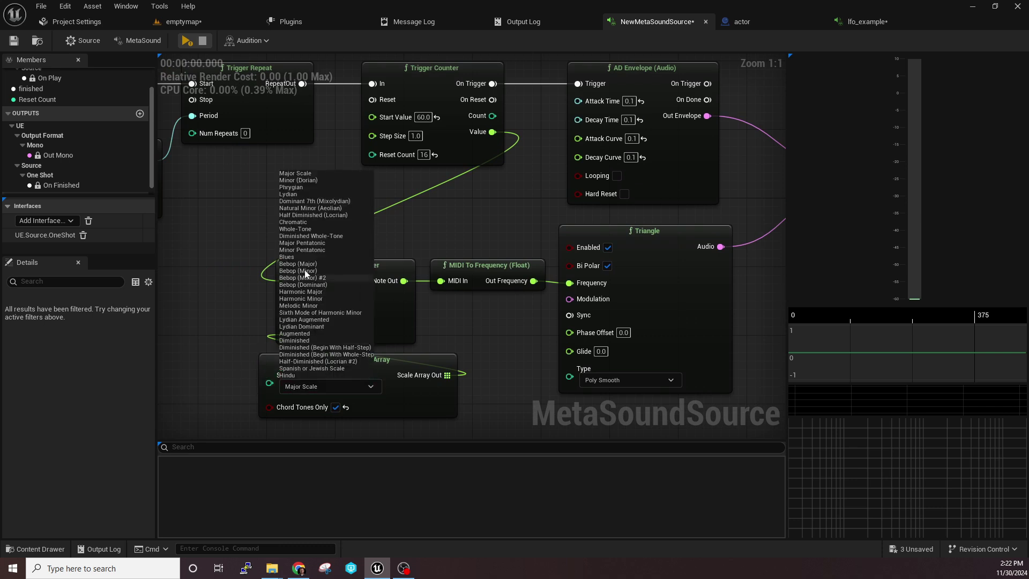
click(306, 180)
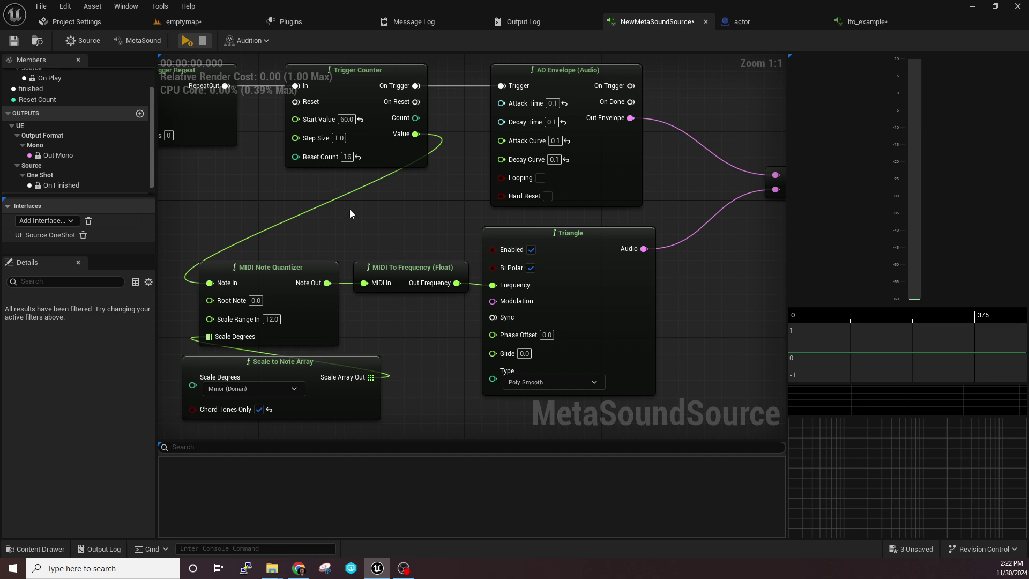
right_drag(349, 207, 380, 192)
key(space)
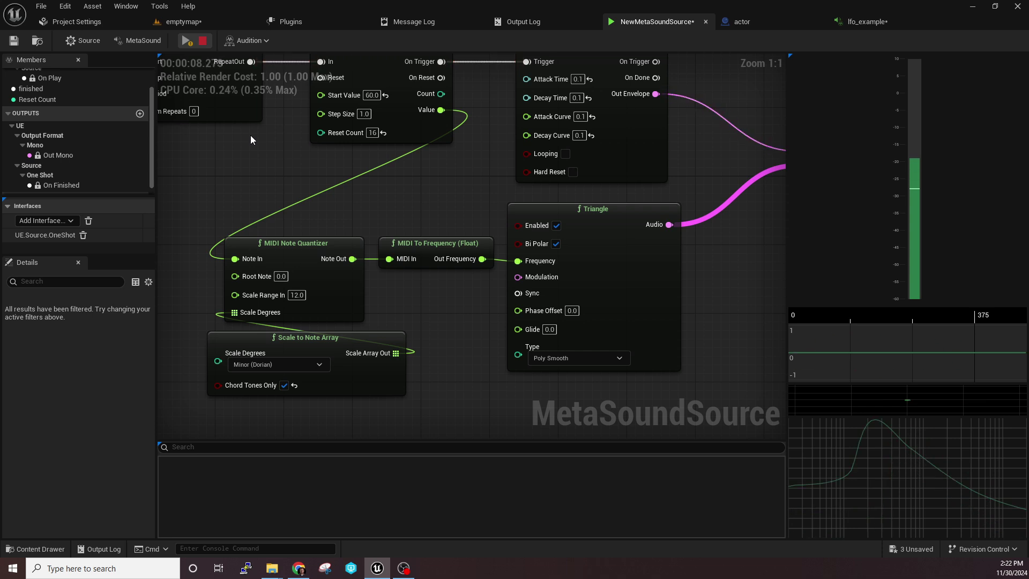
click(203, 41)
Change the Scale to Note Array's Scale Degrees to Major Pentatonic and preview its chord tones
click(294, 364)
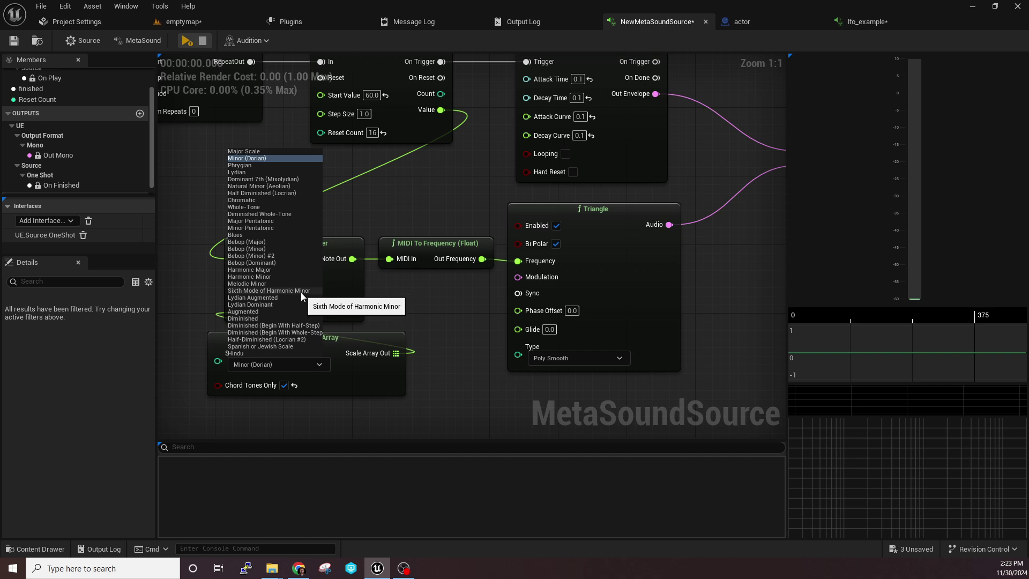
click(255, 221)
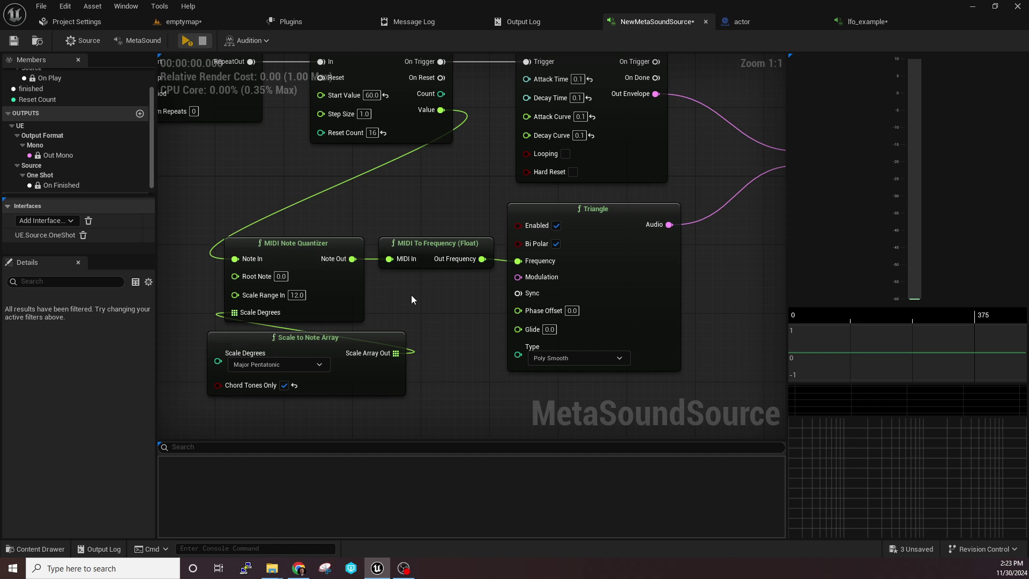
click(188, 41)
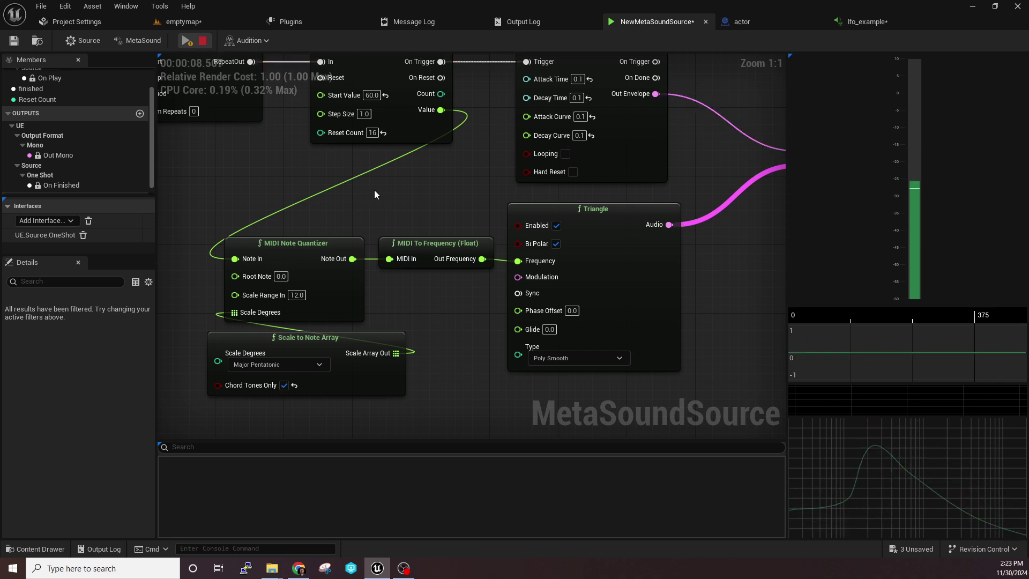
right_drag(382, 193, 452, 194)
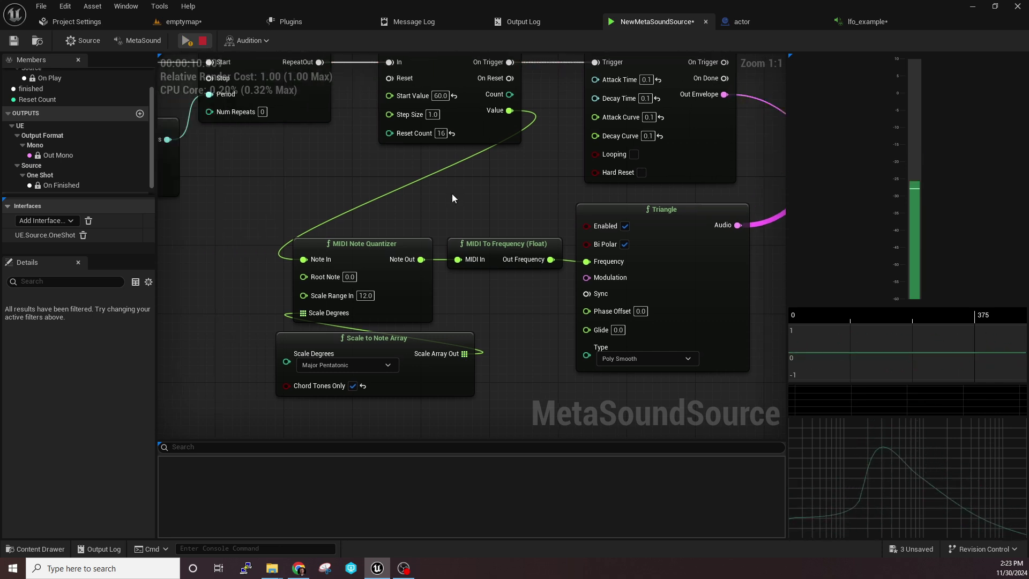